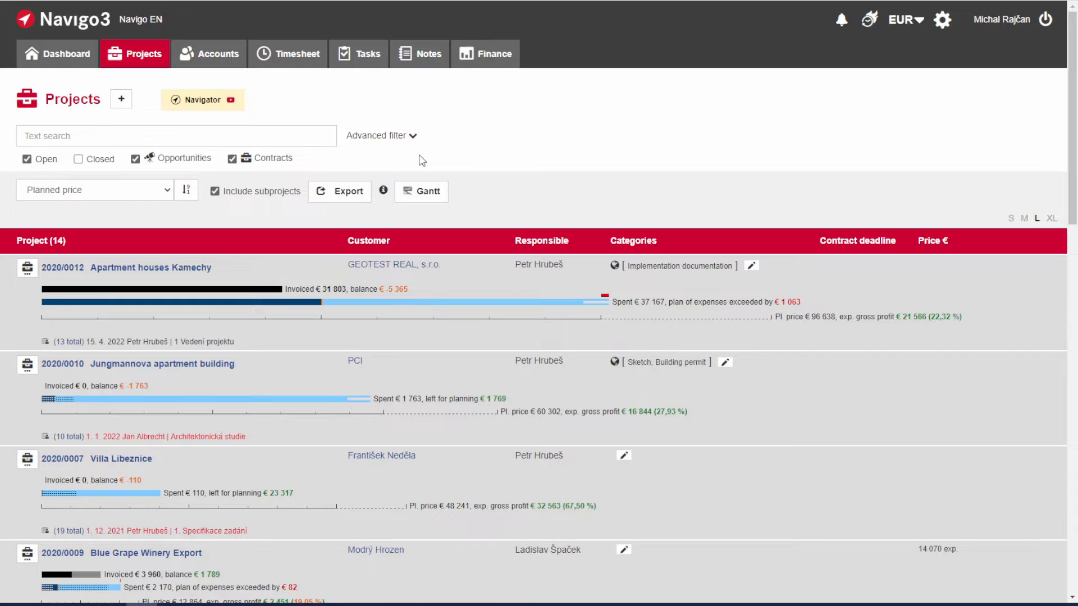
- Start a new project named "Elementary school Prague" with the business status Contract
click(122, 100)
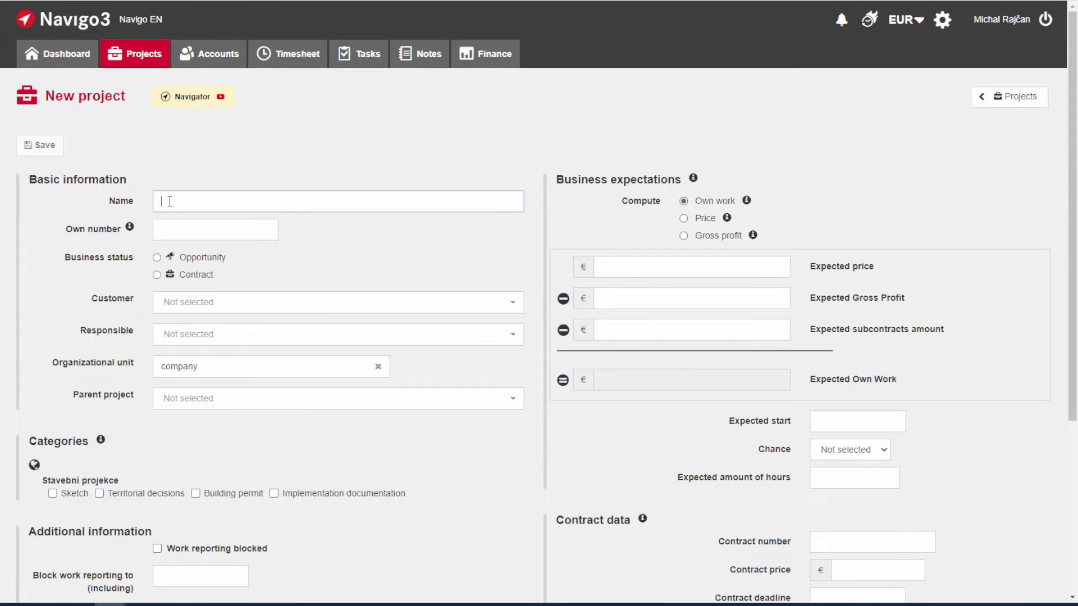
text(Ele)
click(173, 227)
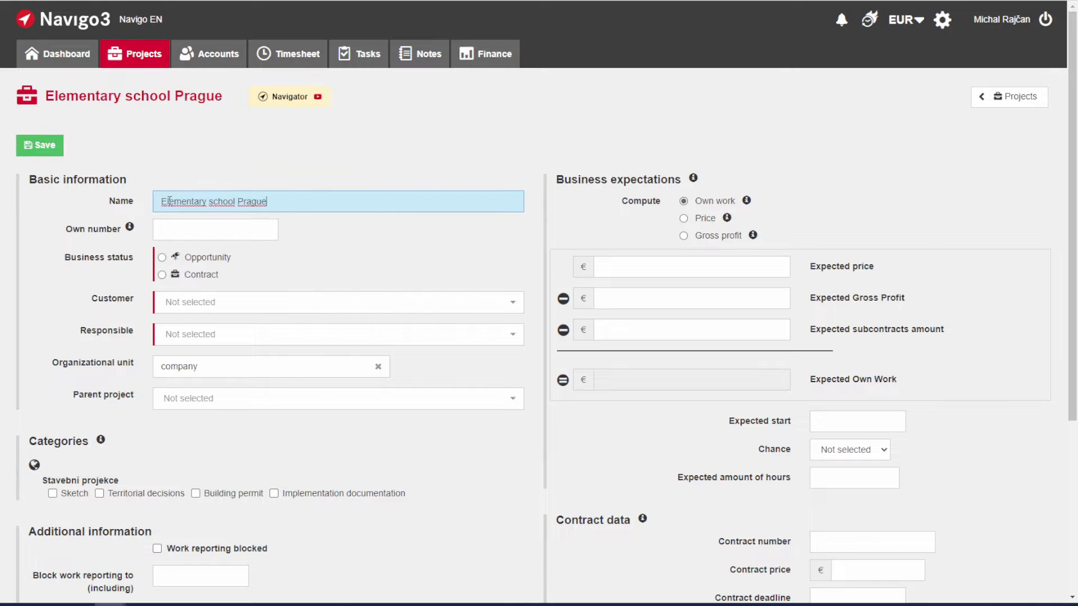
click(173, 231)
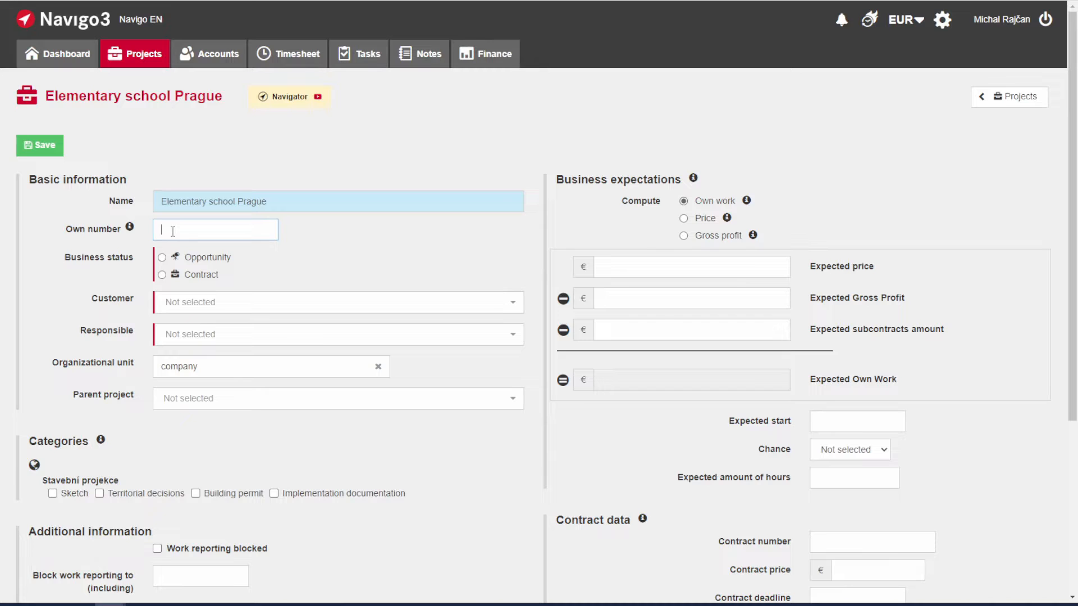
click(163, 258)
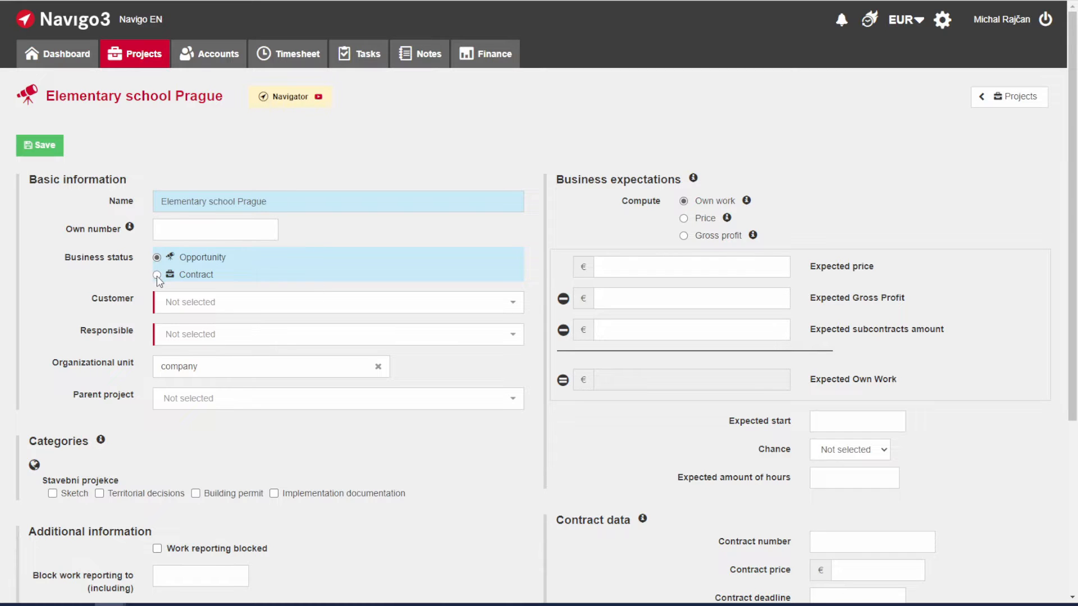
click(157, 275)
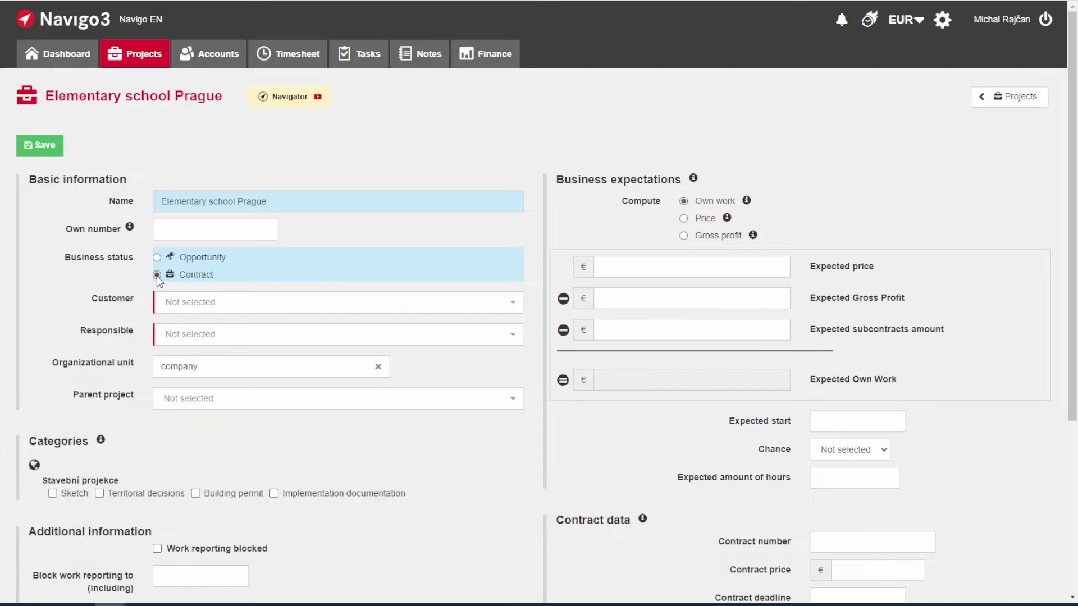
- Assign the project to customer HLAVNÍ MĚSTO PRAHA, the first listed responsible person and the organizational unit Atelier 1
click(199, 304)
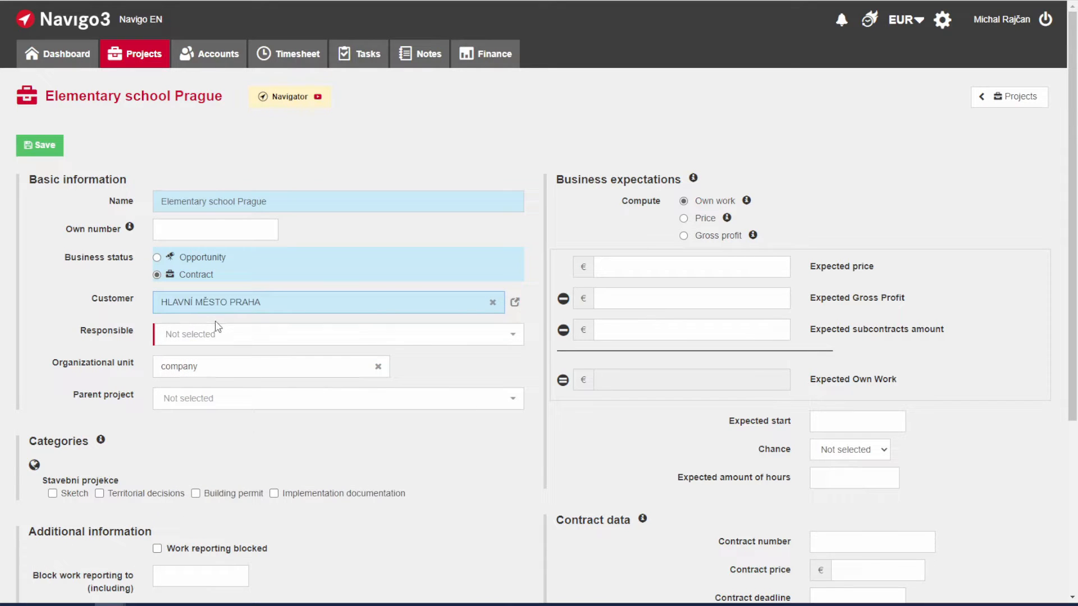
click(216, 337)
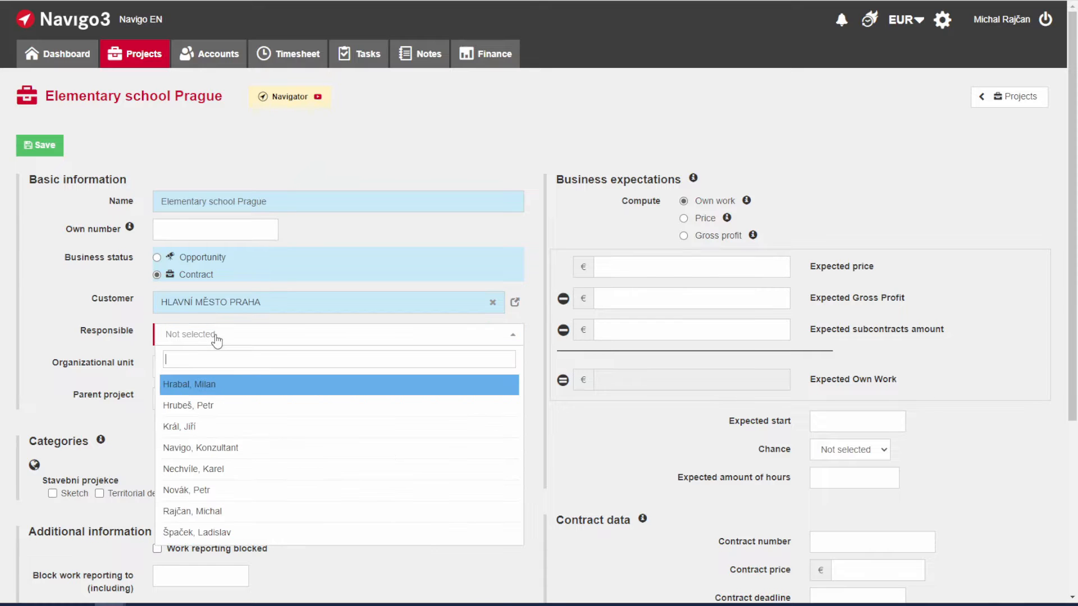
click(212, 386)
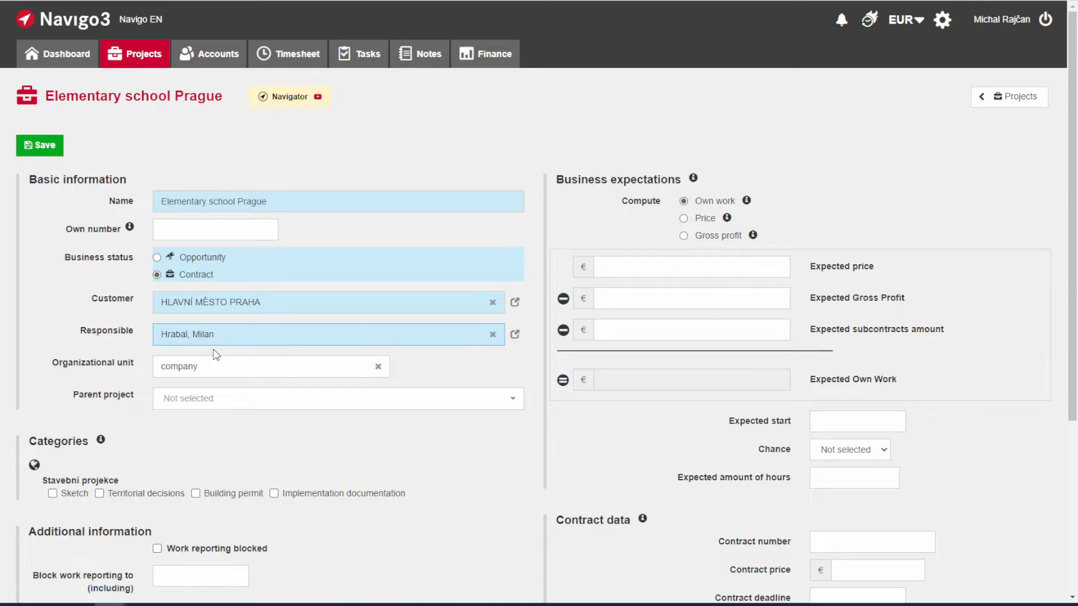
click(217, 367)
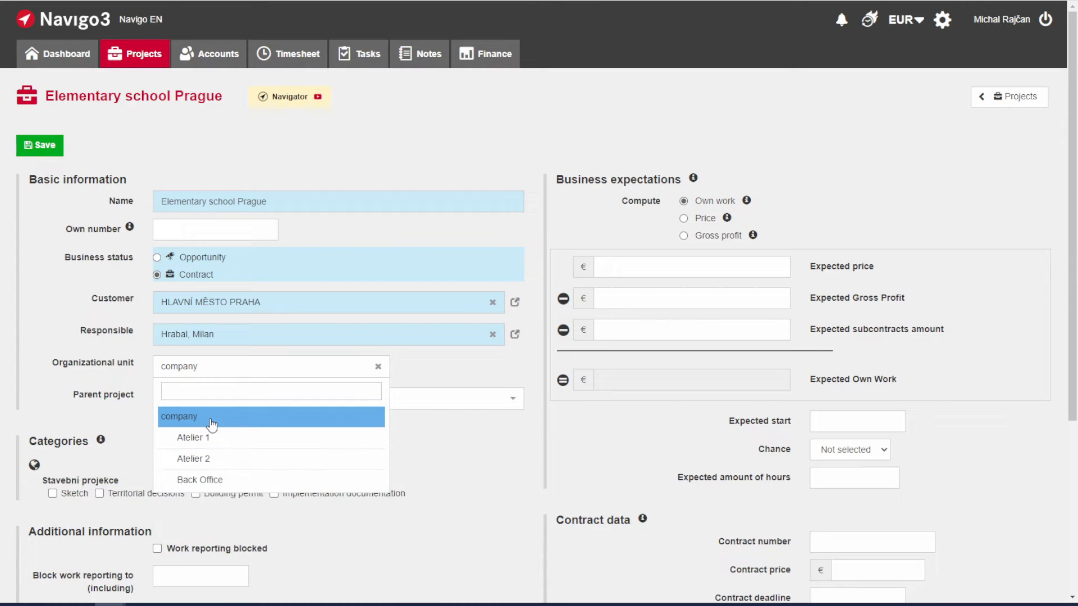
click(204, 439)
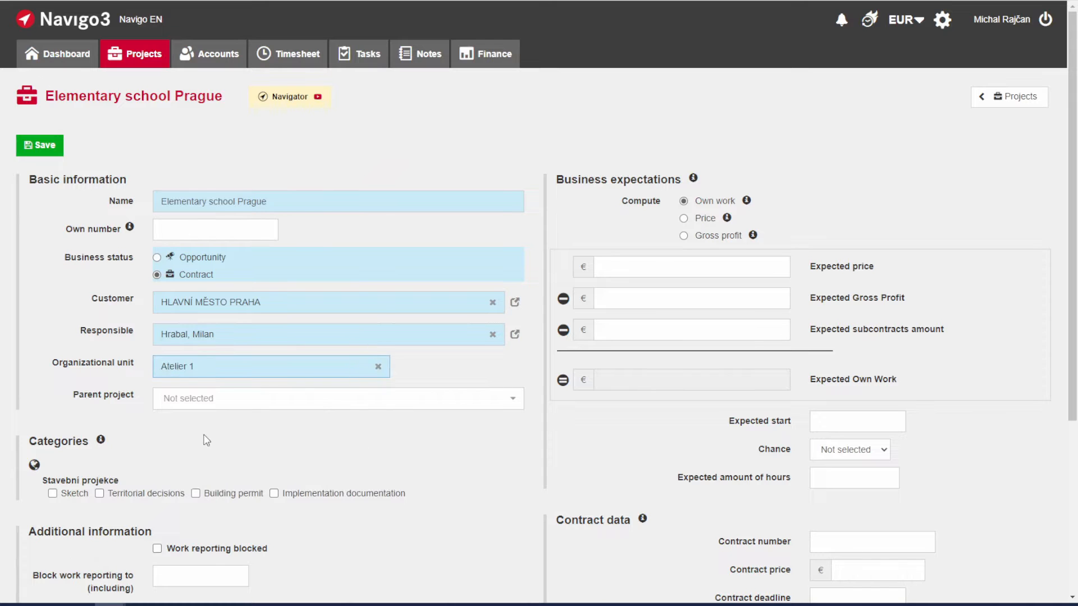
- Examine the available parent projects and the form's categories, additional information, business expectations and contract data sections
scroll(205, 440, down, 1)
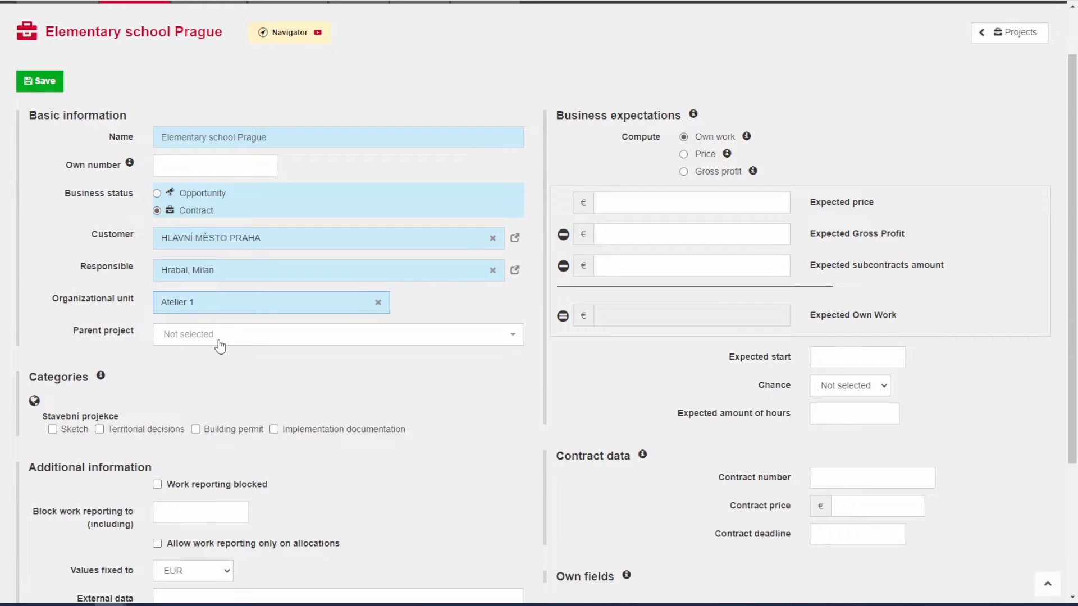
click(219, 342)
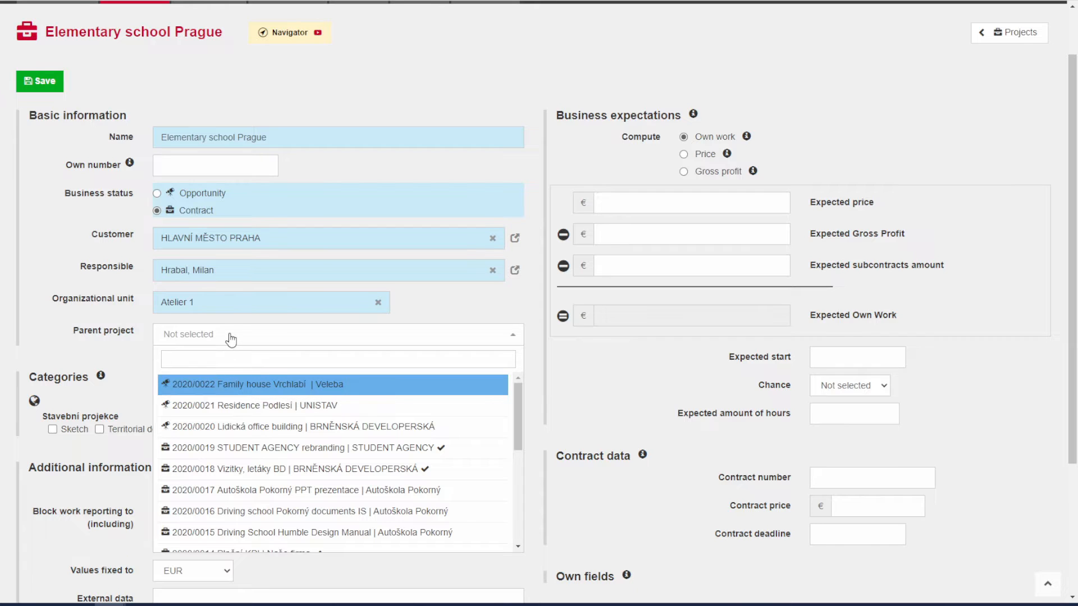
click(147, 370)
scroll(241, 372, down, 1)
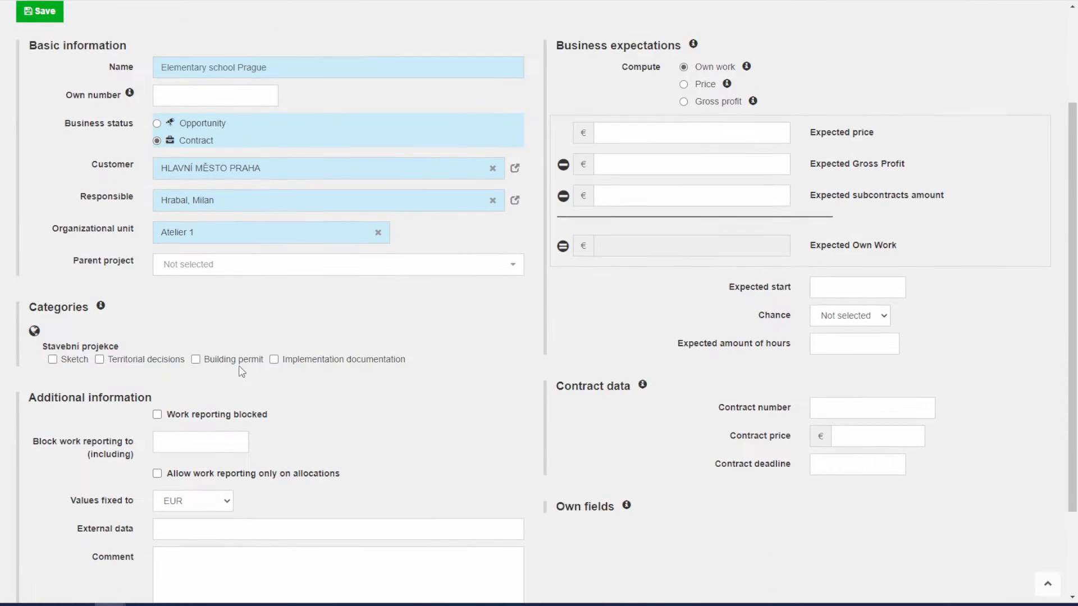
scroll(241, 371, down, 1)
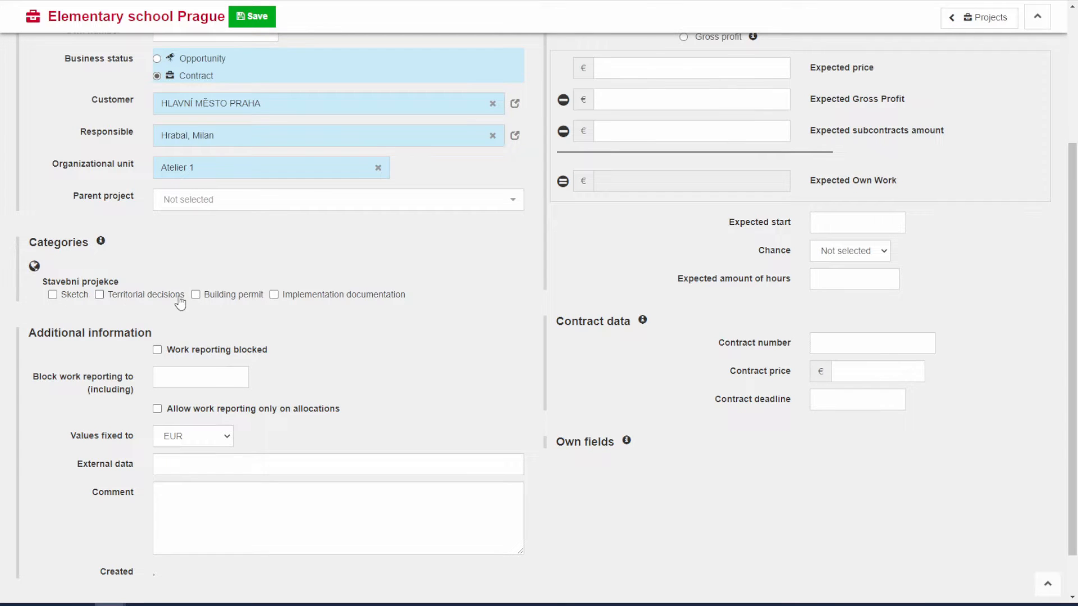
scroll(309, 316, up, 3)
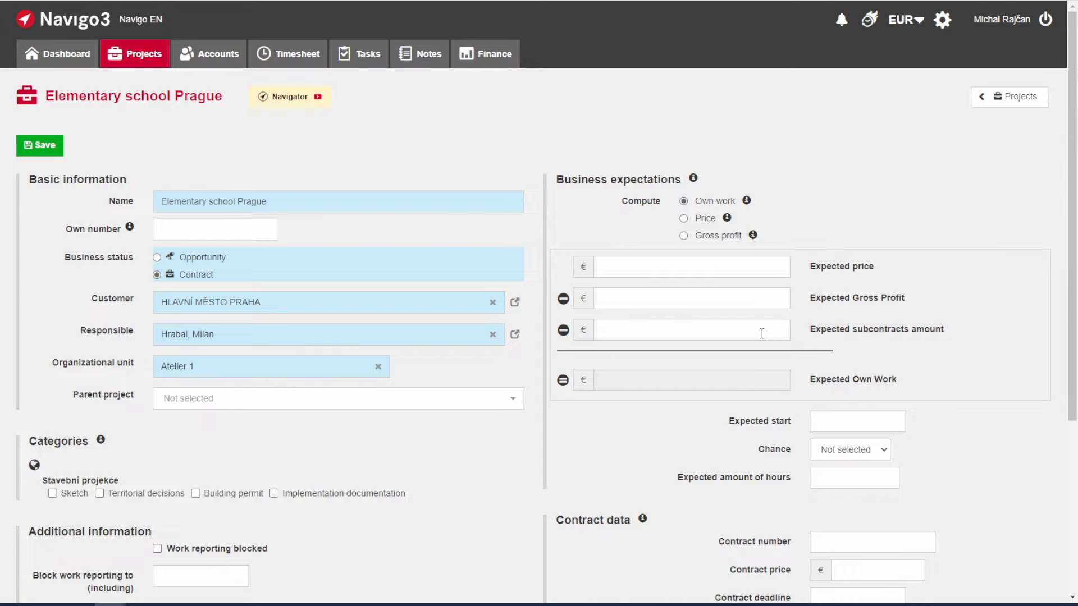
scroll(763, 339, down, 2)
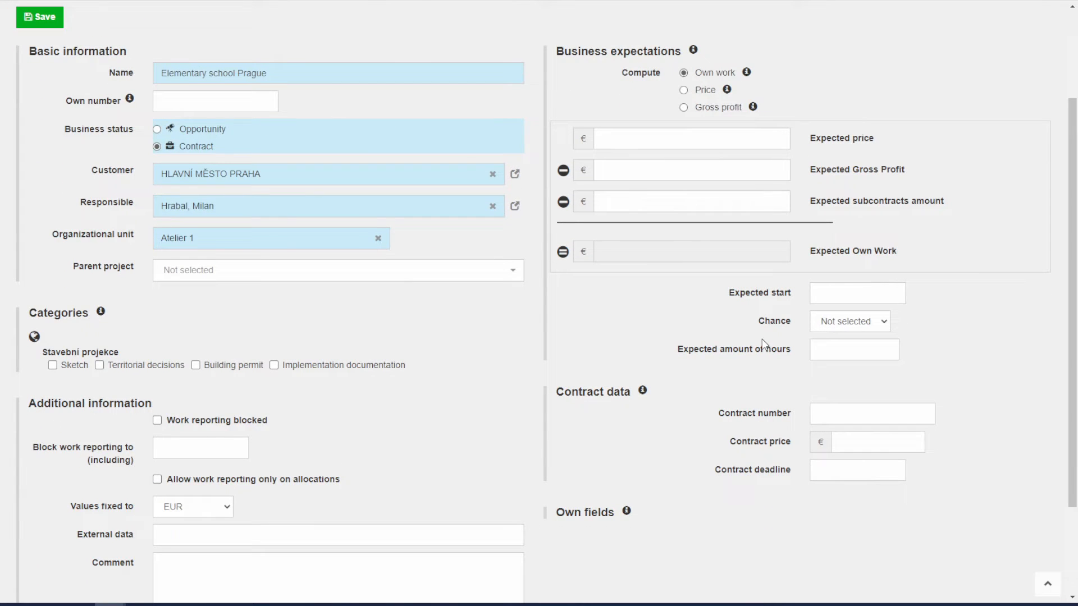
scroll(765, 343, up, 2)
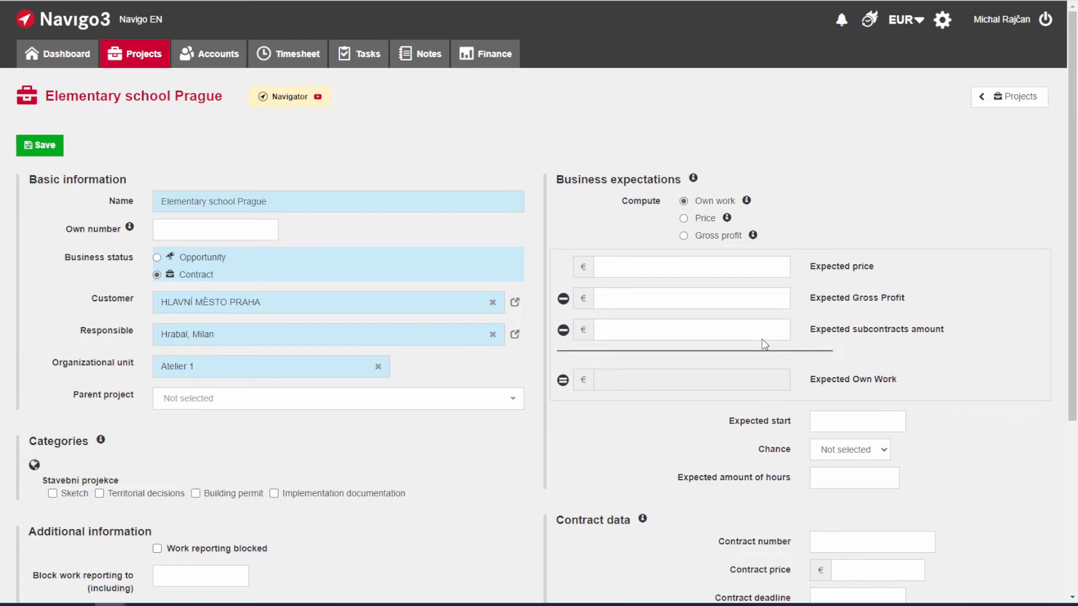
- Save the new project and open its general project plan for editing
click(60, 147)
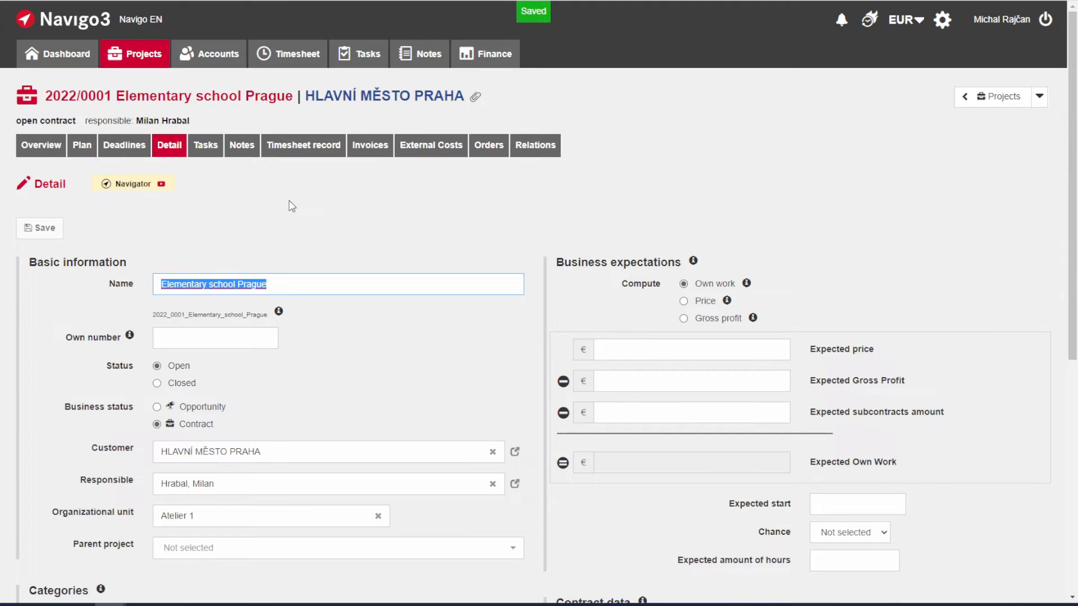
click(82, 144)
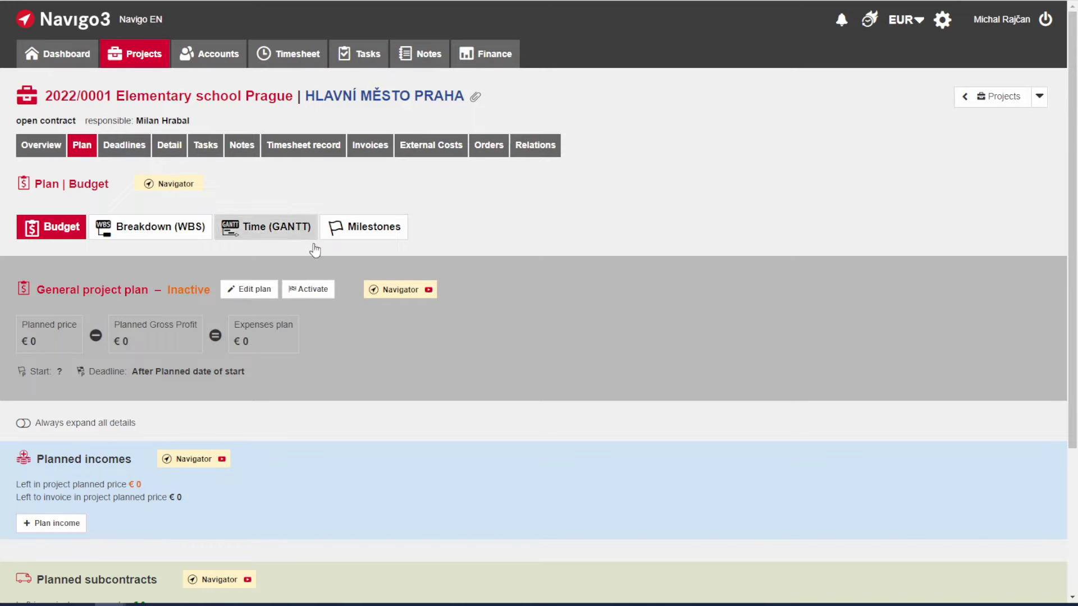
click(259, 291)
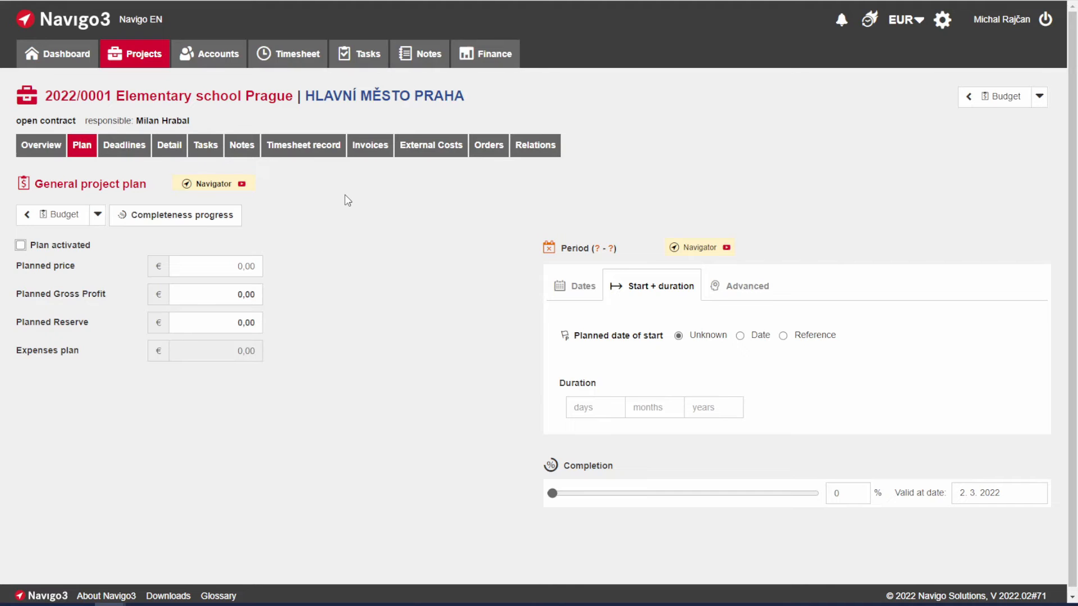
- Set the planned price to € 100 000, the planned gross profit to 18 % and the planned reserve to 5 %
click(251, 266)
text(1000000)
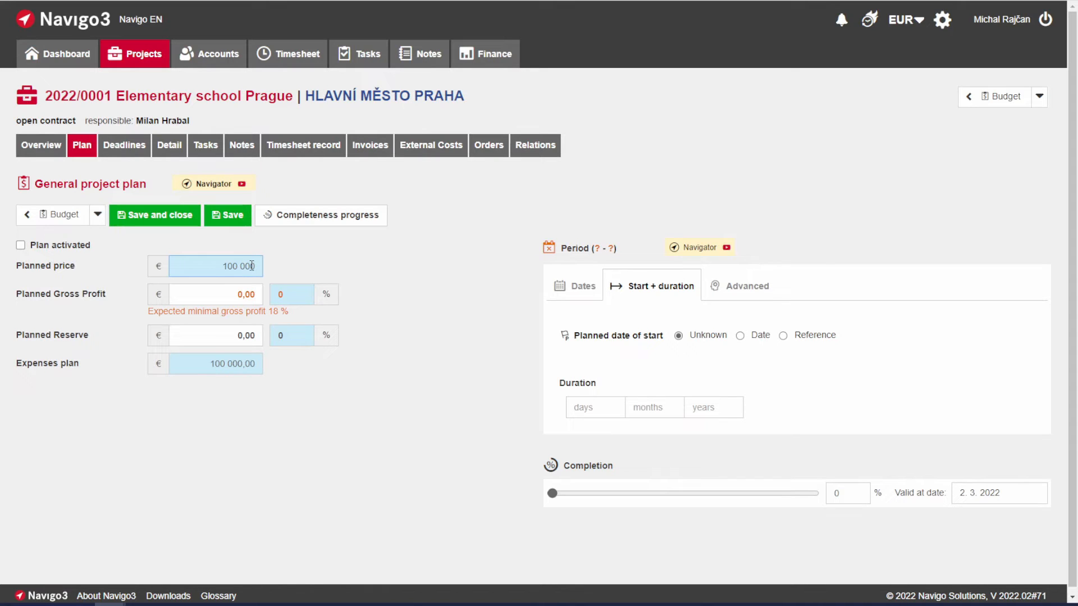
click(299, 294)
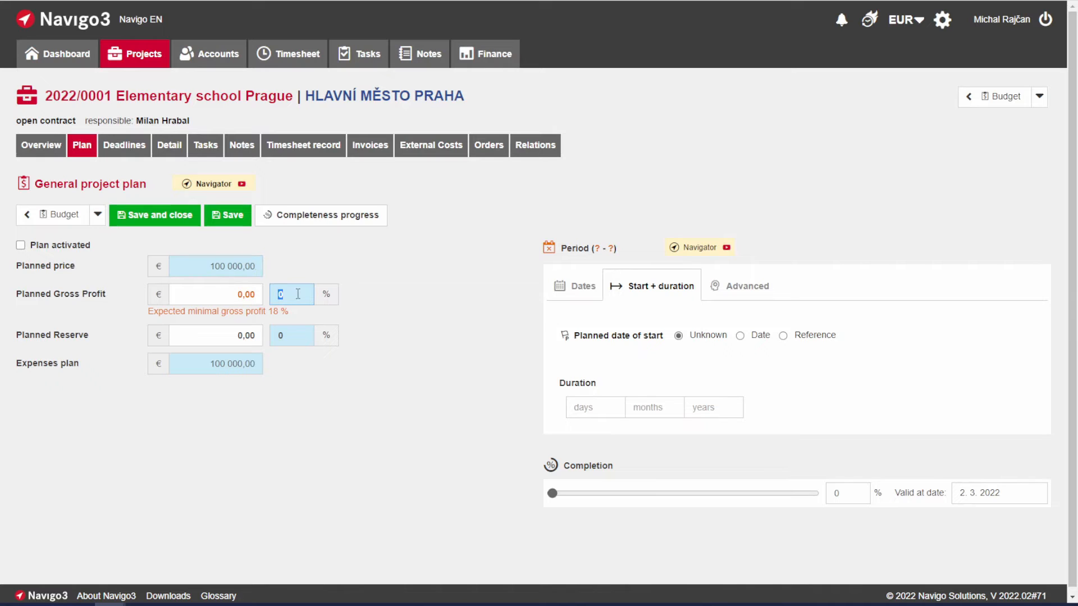
text(18)
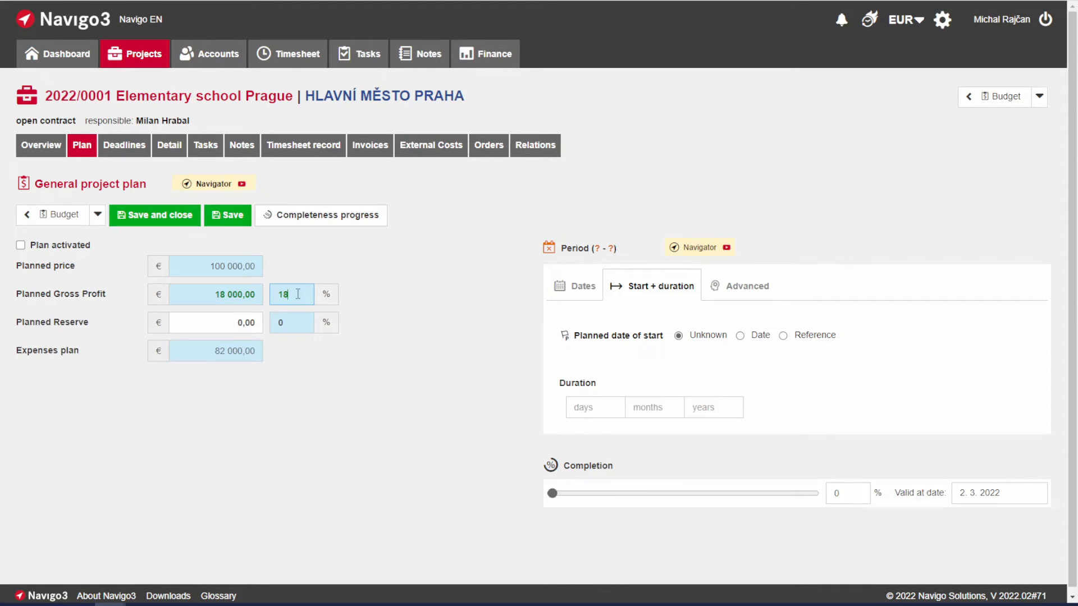
click(354, 312)
click(300, 325)
text(5)
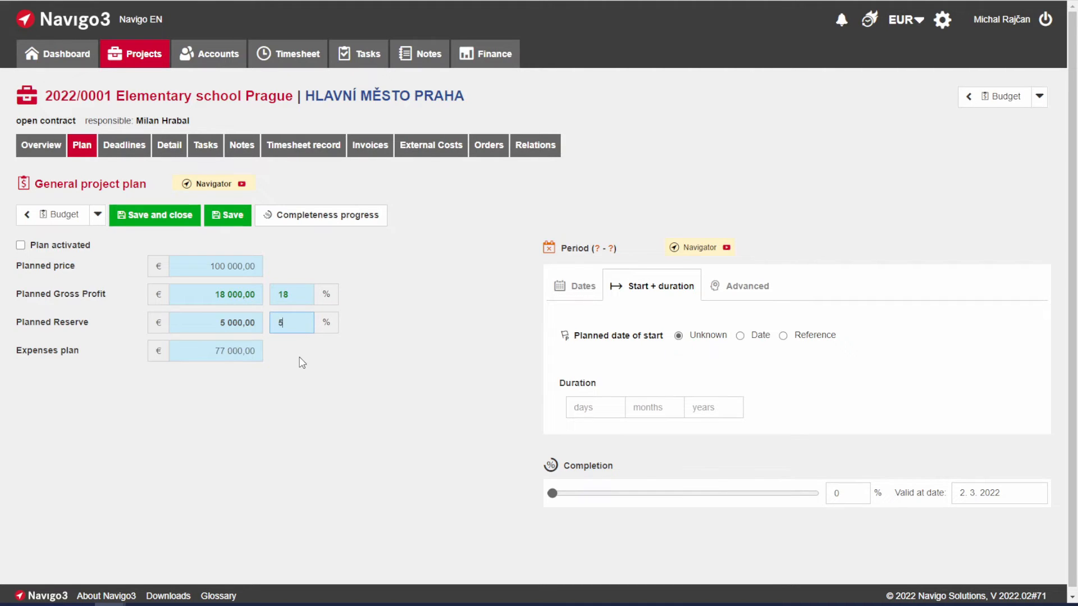
click(301, 364)
- Examine the ways to define the plan's period: dates, start plus duration, and the advanced options
click(583, 288)
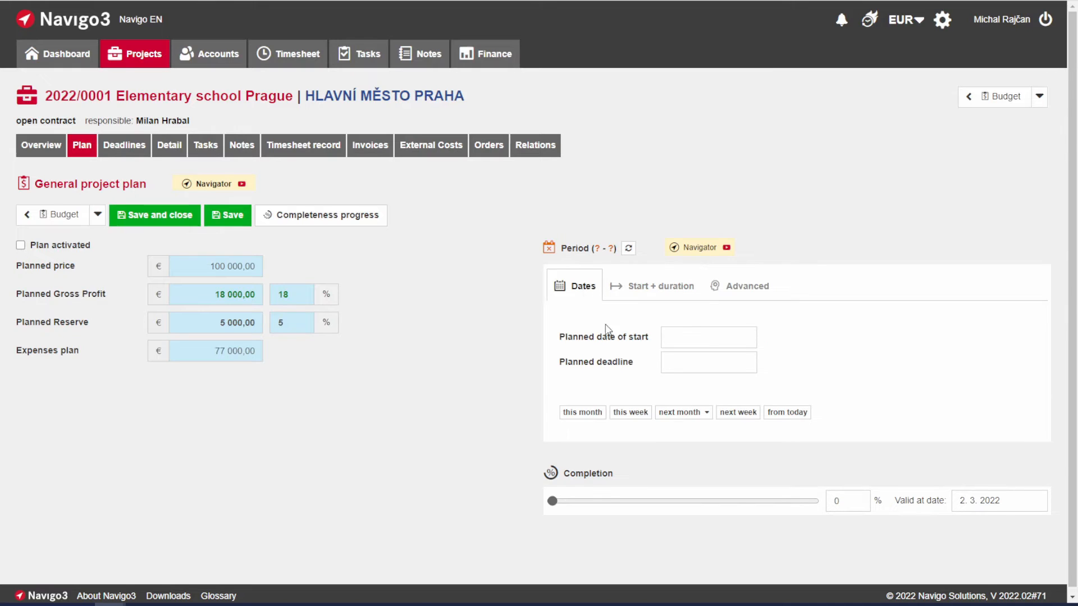
click(715, 337)
click(766, 343)
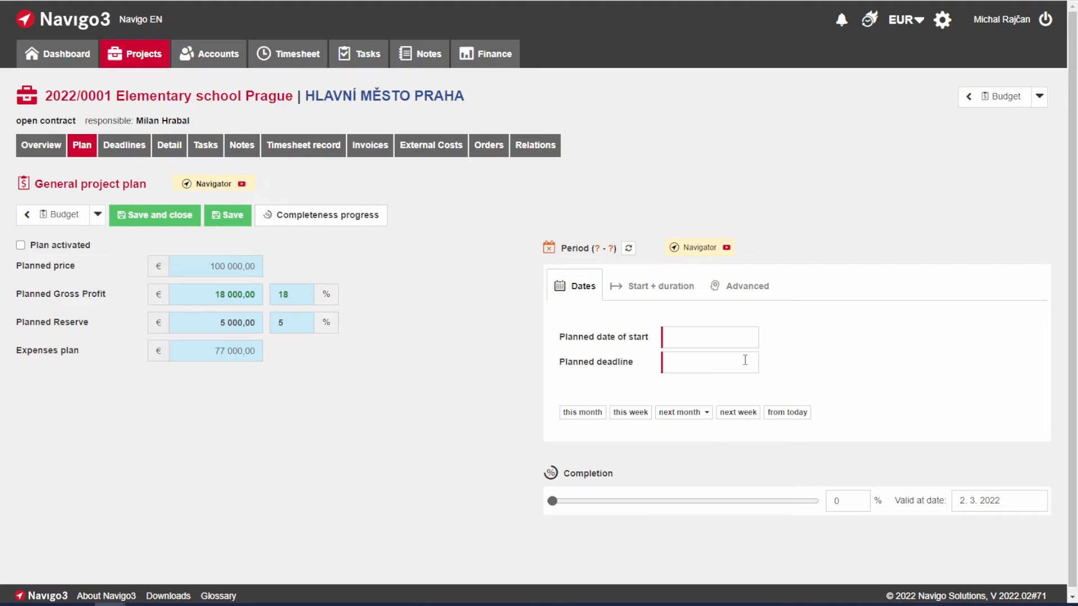
click(746, 360)
click(778, 354)
click(659, 288)
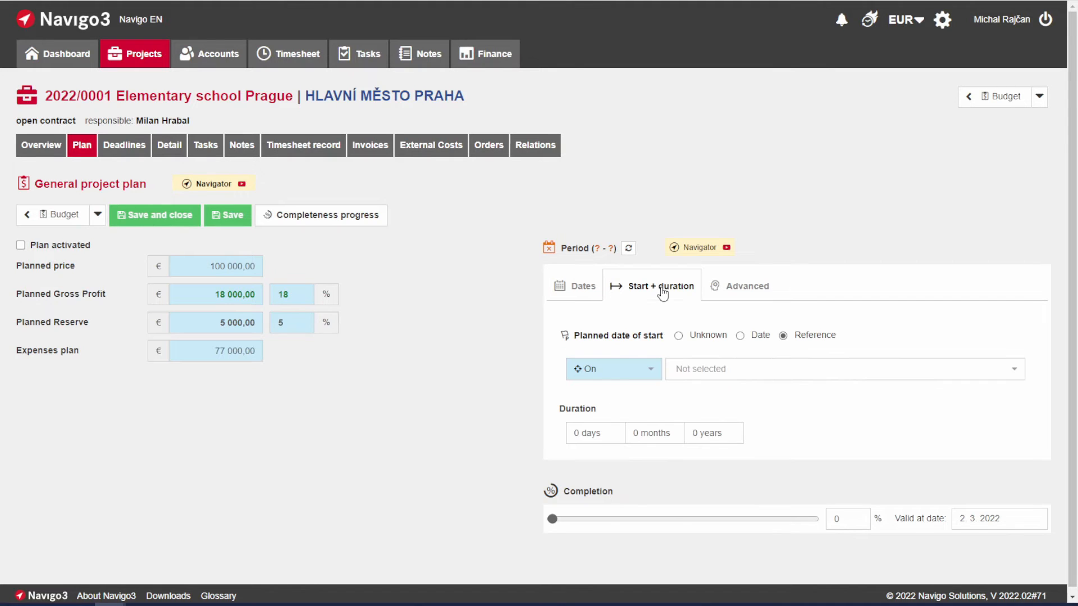
click(740, 336)
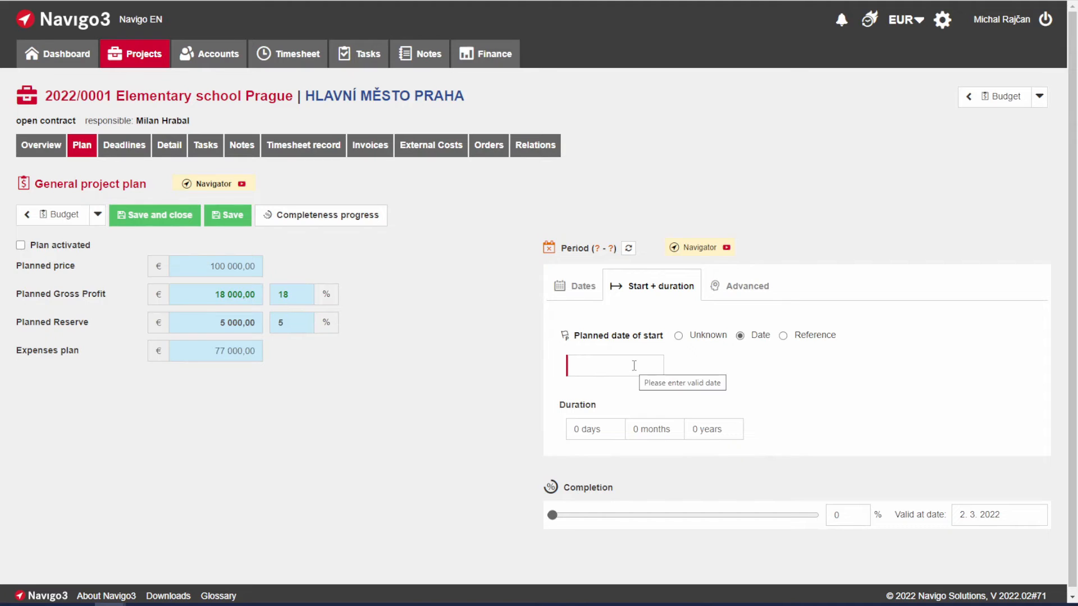
click(749, 288)
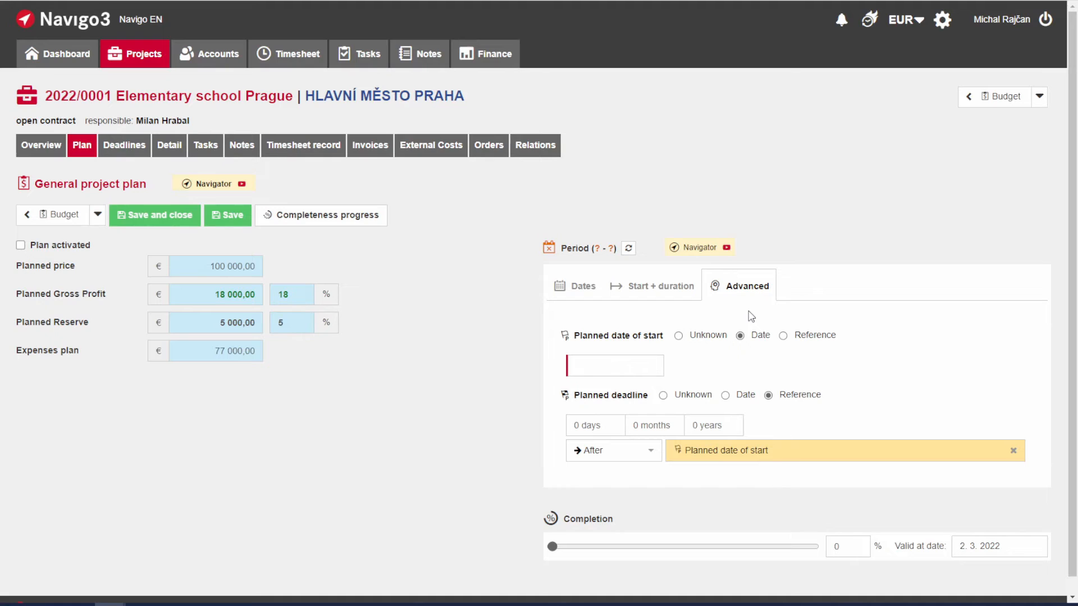
- Set the plan's start date to 1. 3. 2022 and its deadline to 1. 8. 2022, then save and close the plan
click(584, 287)
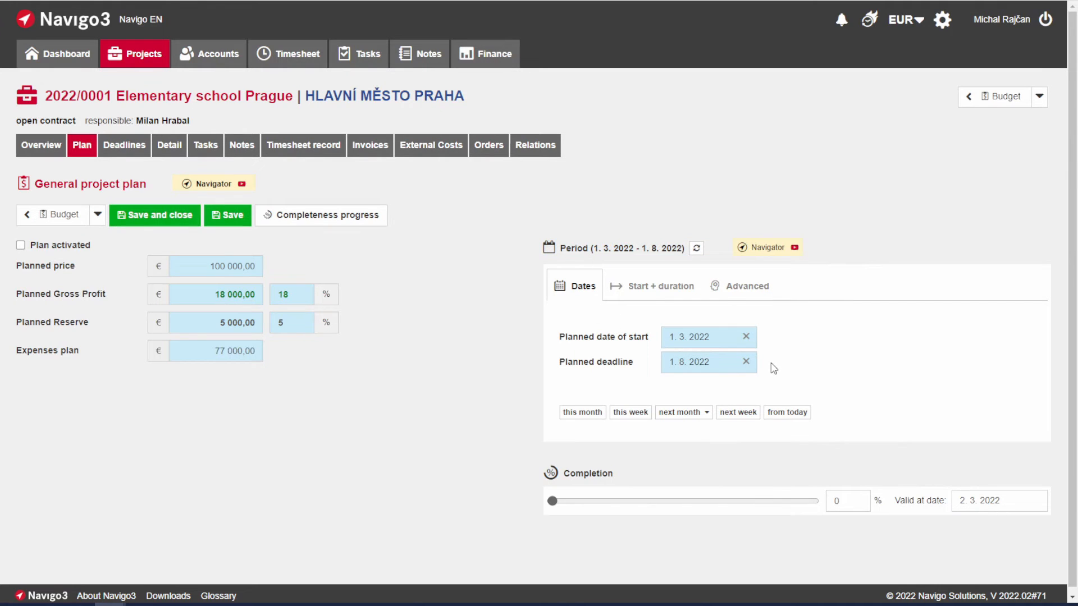
mouse_move(553, 501)
mouse_down()
mouse_move(632, 503)
mouse_move(540, 503)
mouse_up()
click(142, 217)
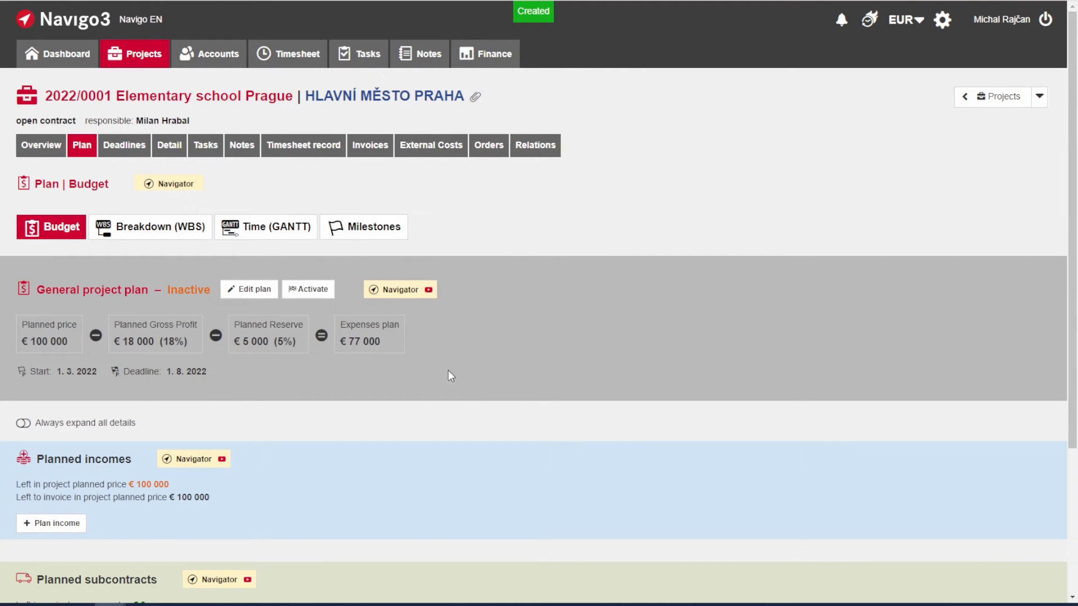
- Activate the general project plan and review the planned expenses, gross profit and reserve on its chart
click(310, 289)
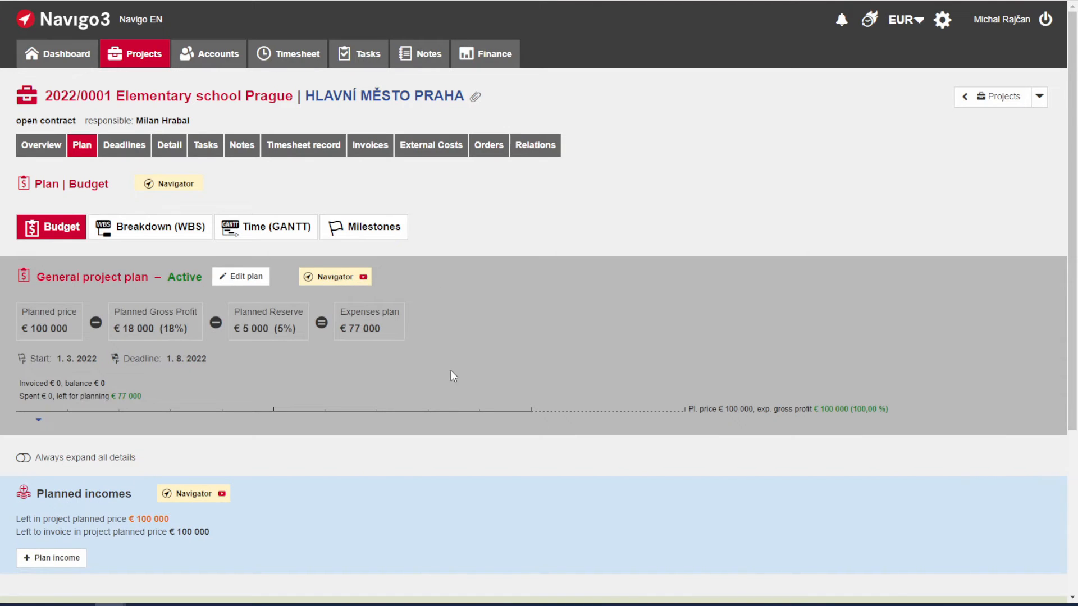
mouse_move(439, 411)
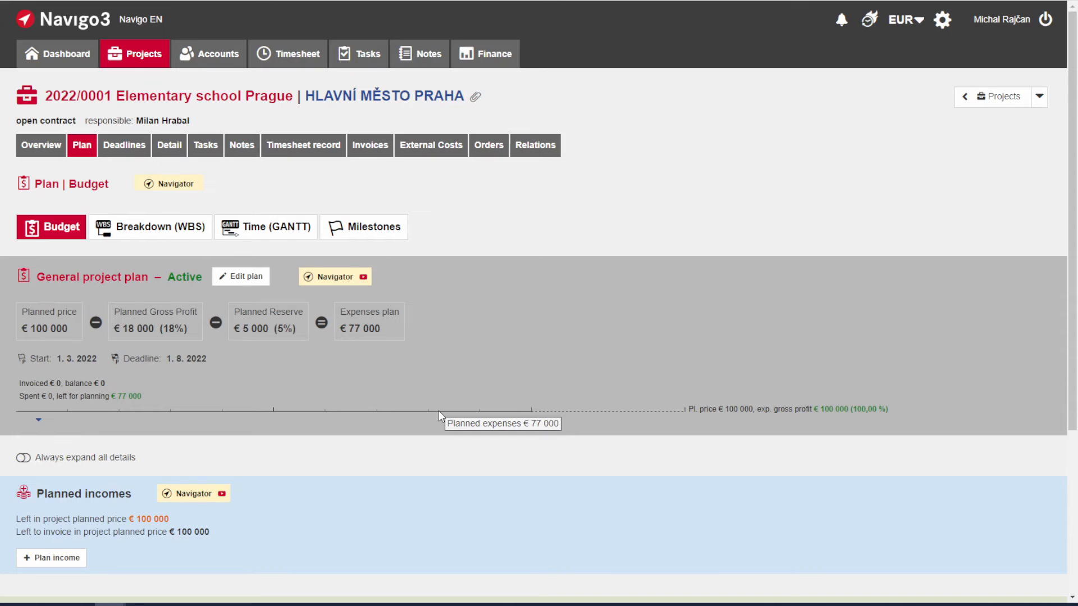
mouse_move(571, 411)
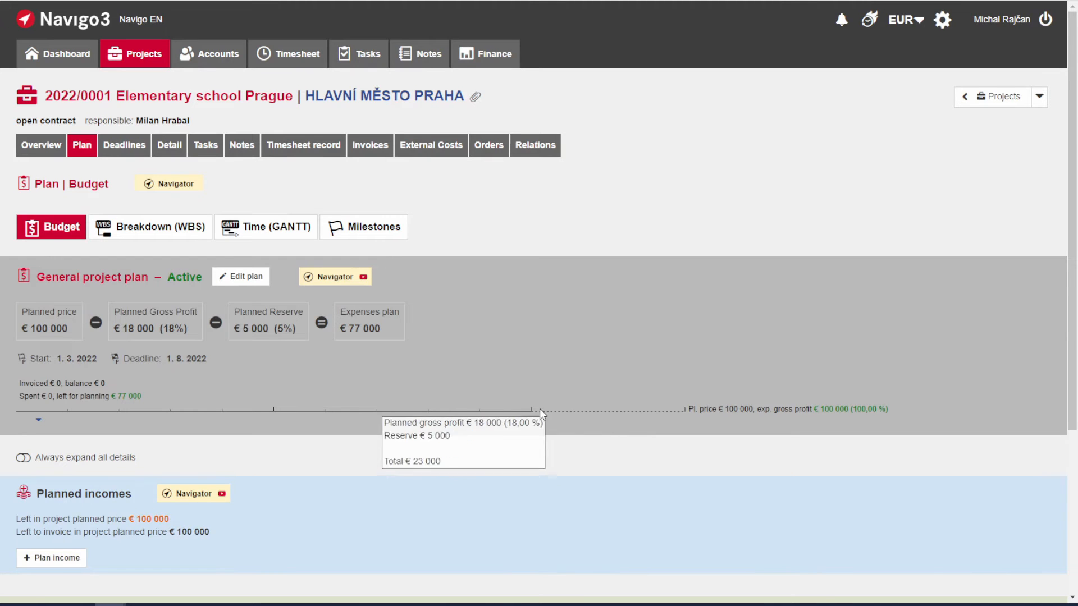
scroll(418, 443, down, 4)
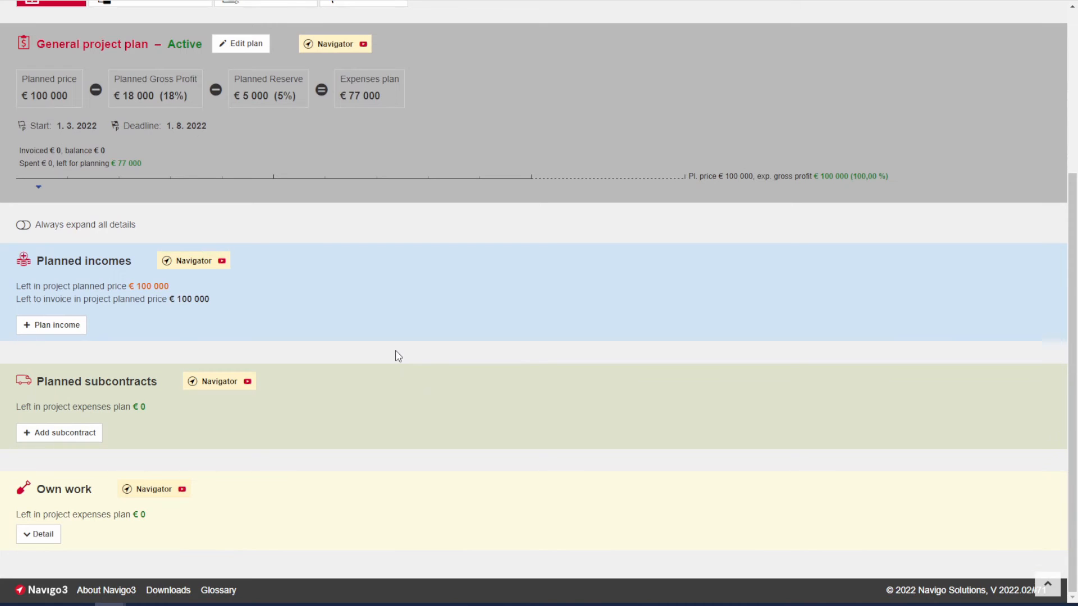
- Expand the Own work details in the project budget and review the planned work types and allocations plan sections
click(42, 534)
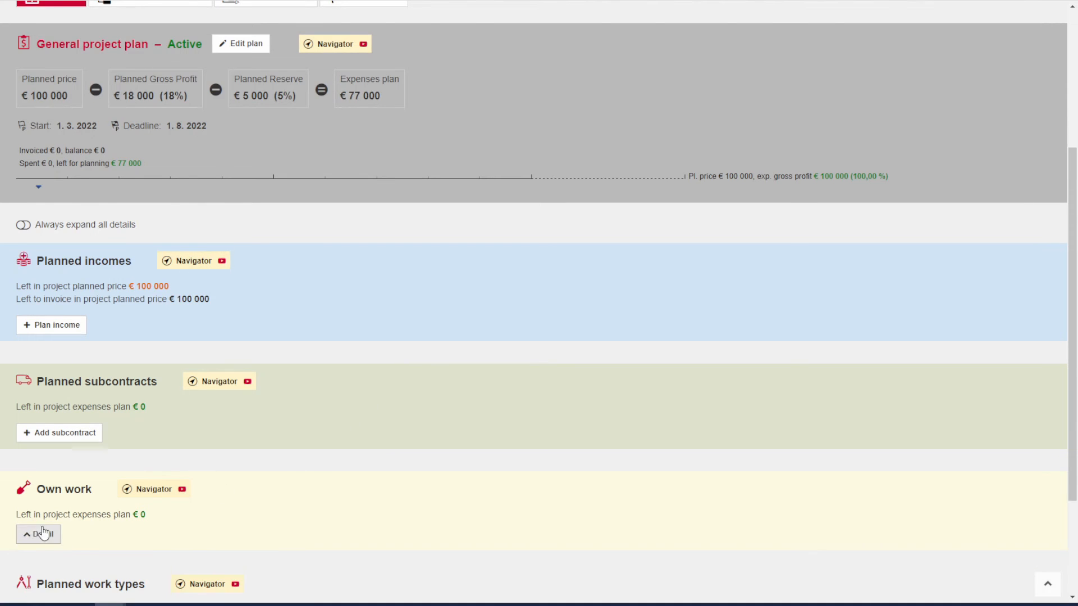
scroll(330, 465, down, 3)
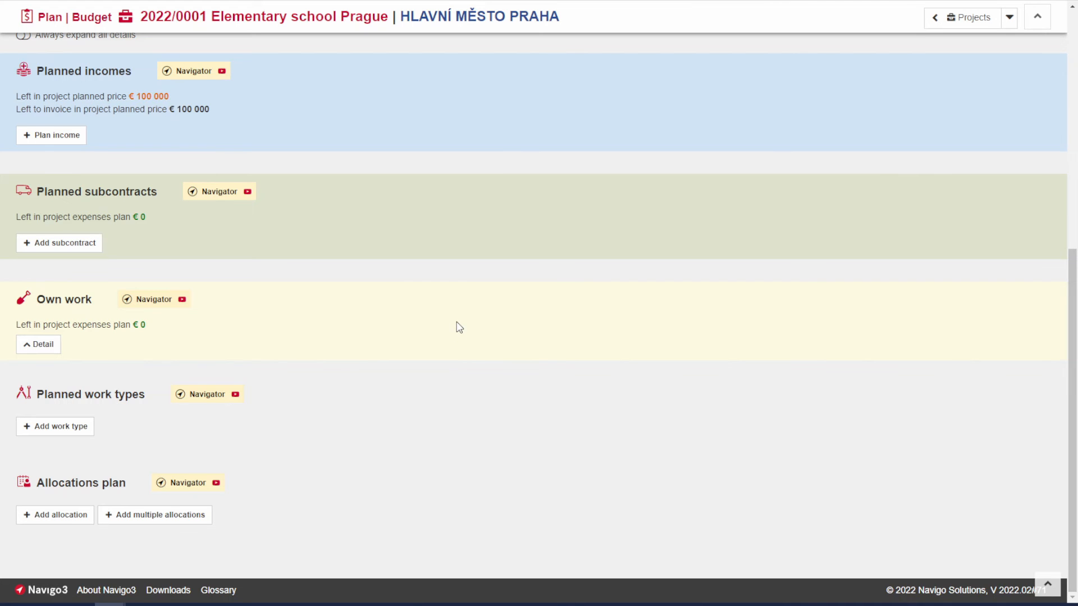
scroll(459, 328, up, 6)
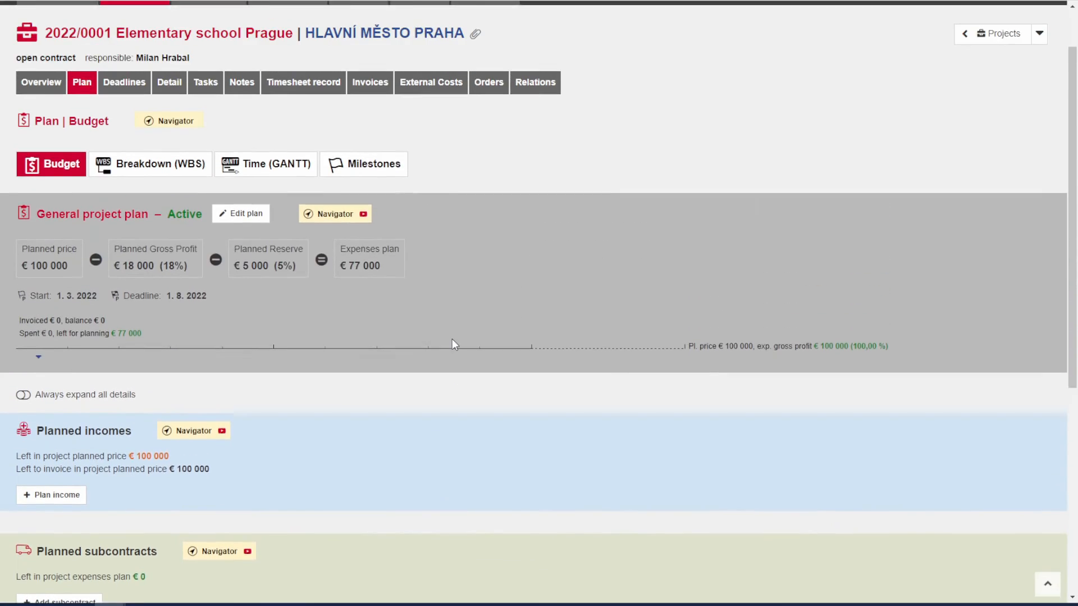
scroll(455, 345, up, 1)
- Show the project plan as a Breakdown (WBS) and examine the actions available for the project's row
click(169, 205)
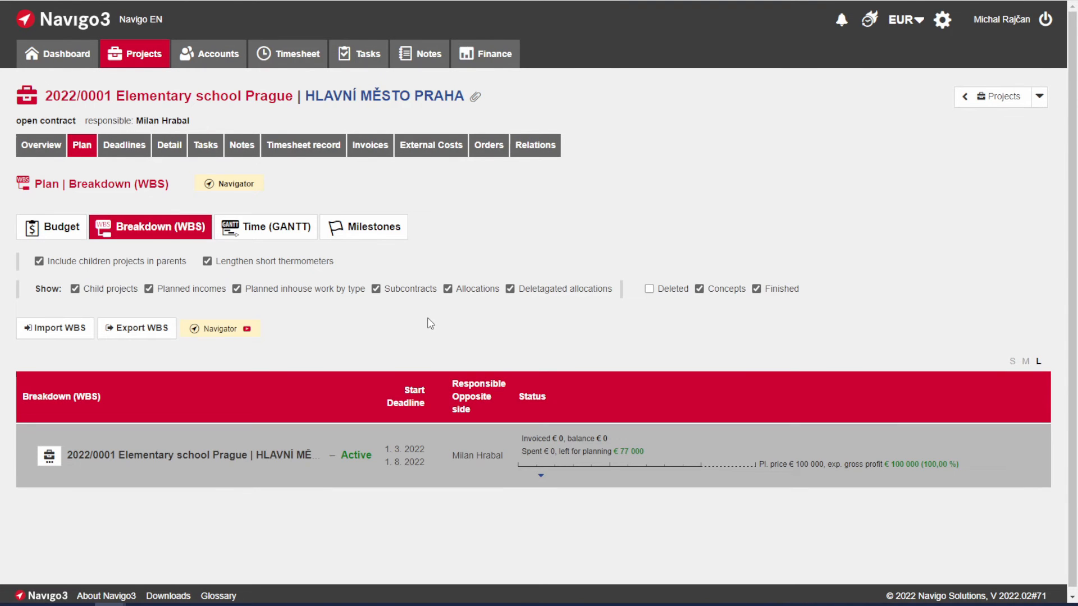
scroll(431, 324, down, 1)
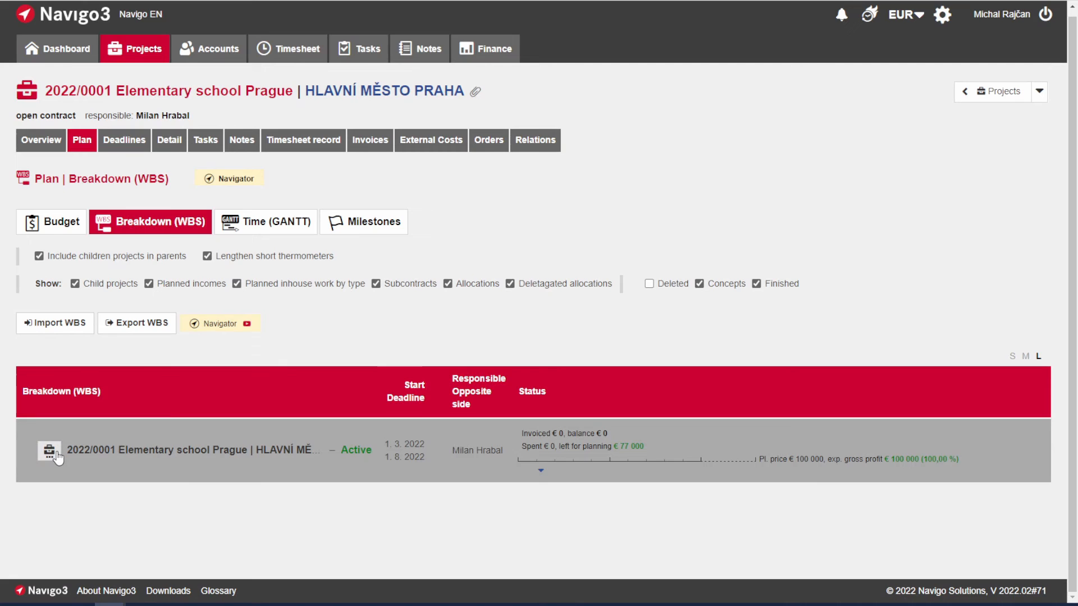
click(49, 451)
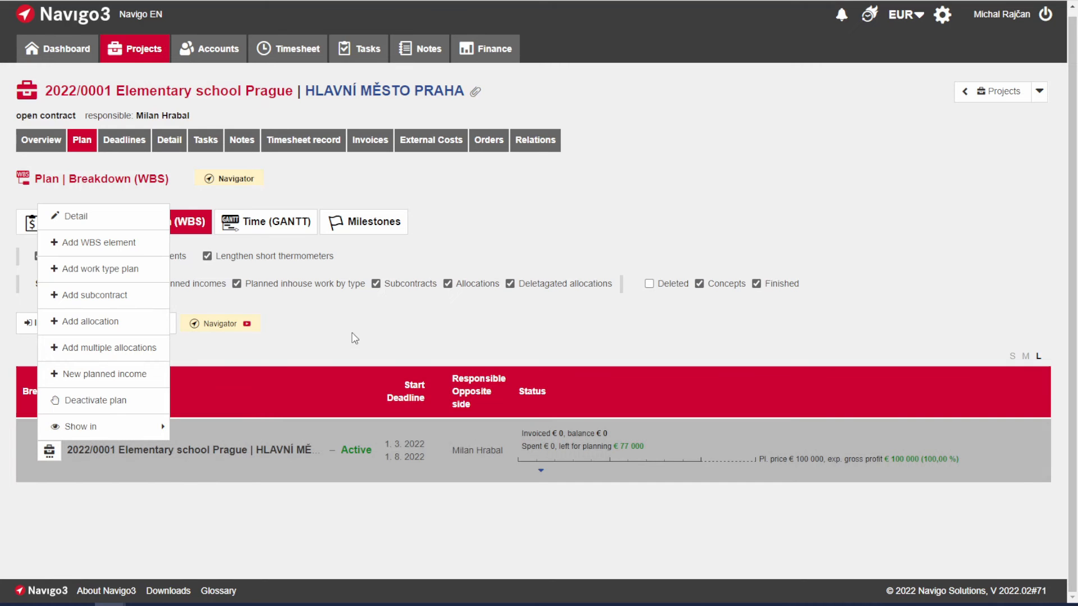
click(350, 335)
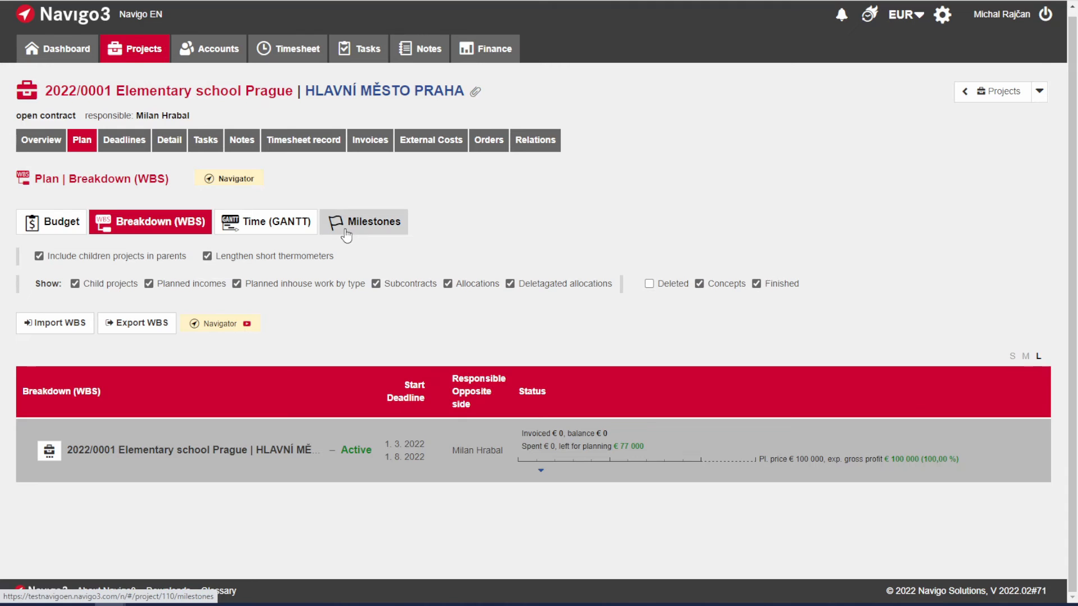
- From the projects list, open the overview of Elementary school Prague and examine its Earned Value Management chart
click(70, 234)
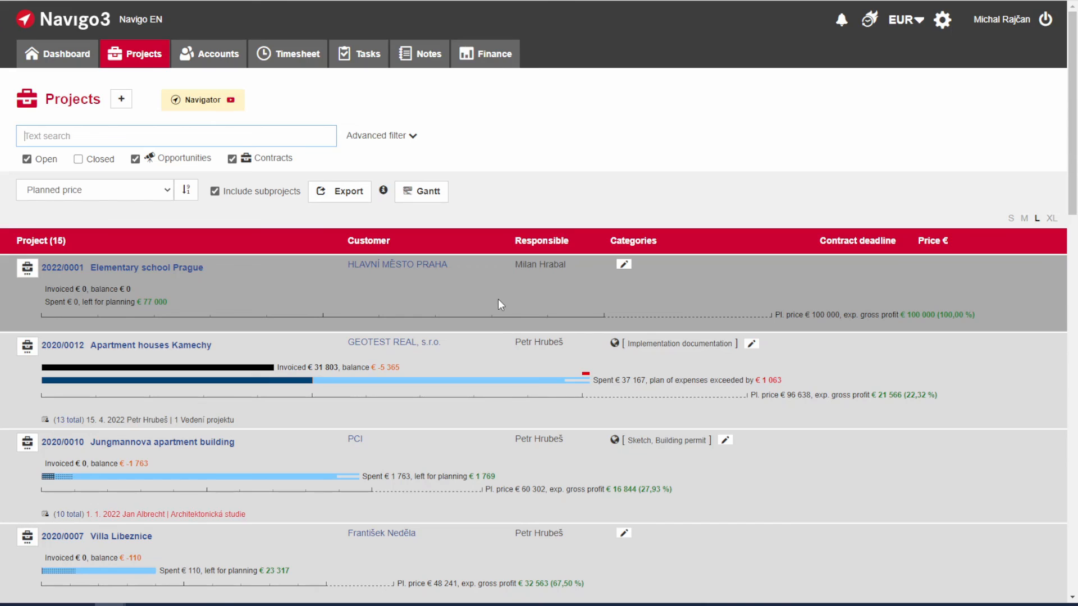
click(497, 299)
click(27, 268)
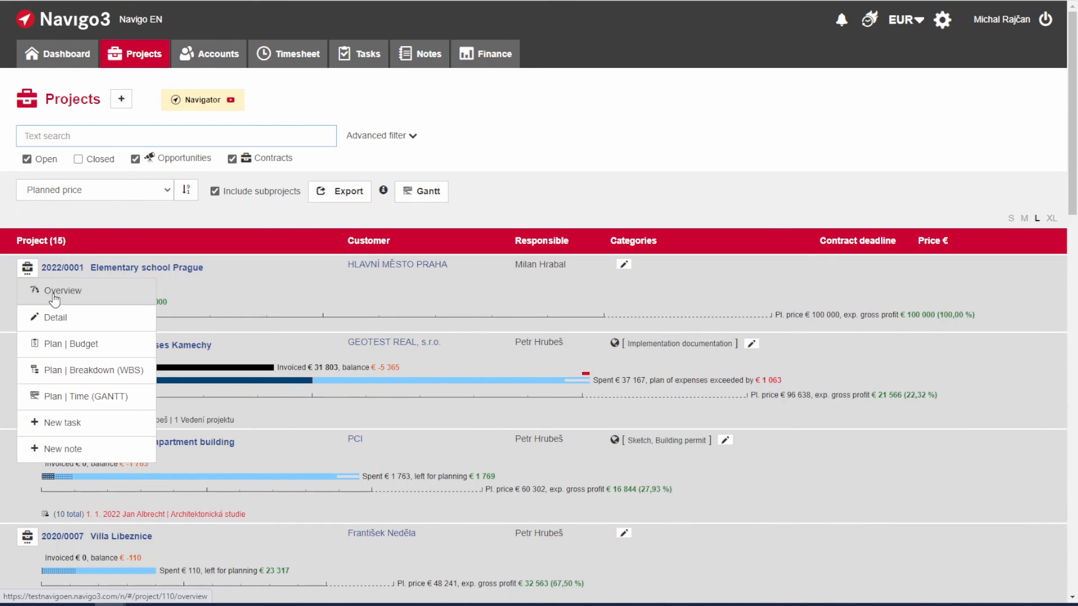
click(54, 299)
scroll(615, 372, down, 3)
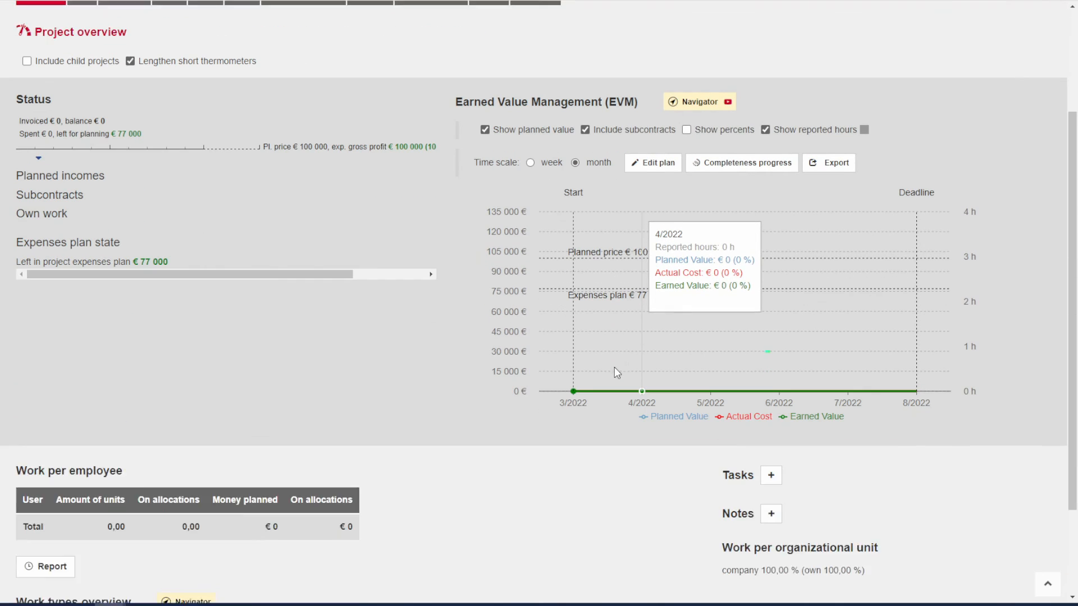
scroll(616, 372, down, 1)
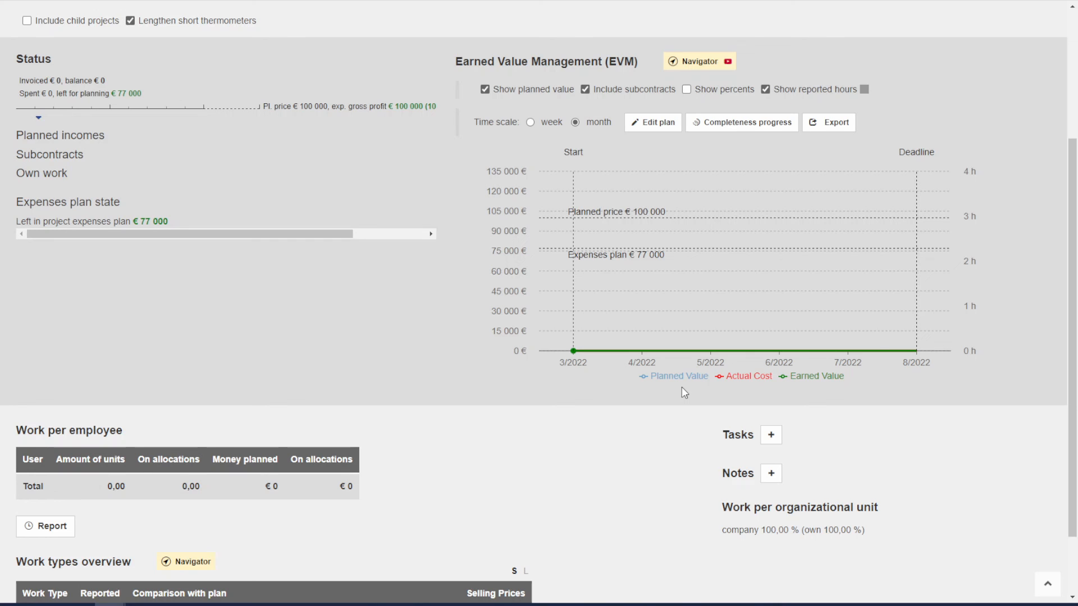
scroll(906, 135, up, 4)
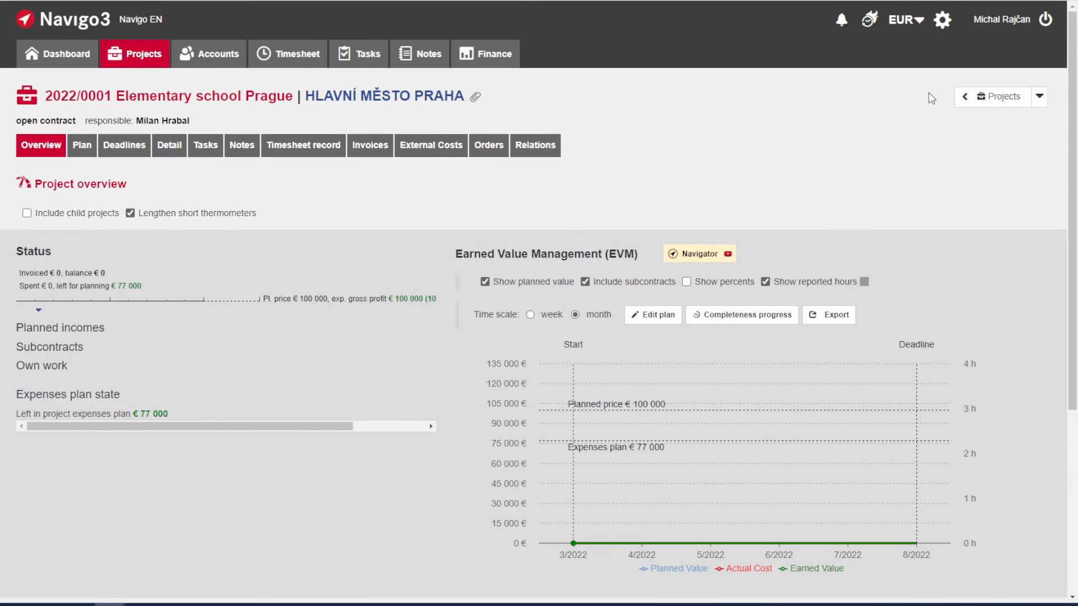
- Open the plan options in the system settings to view the expected minimal gross profit and plan activation settings
click(942, 23)
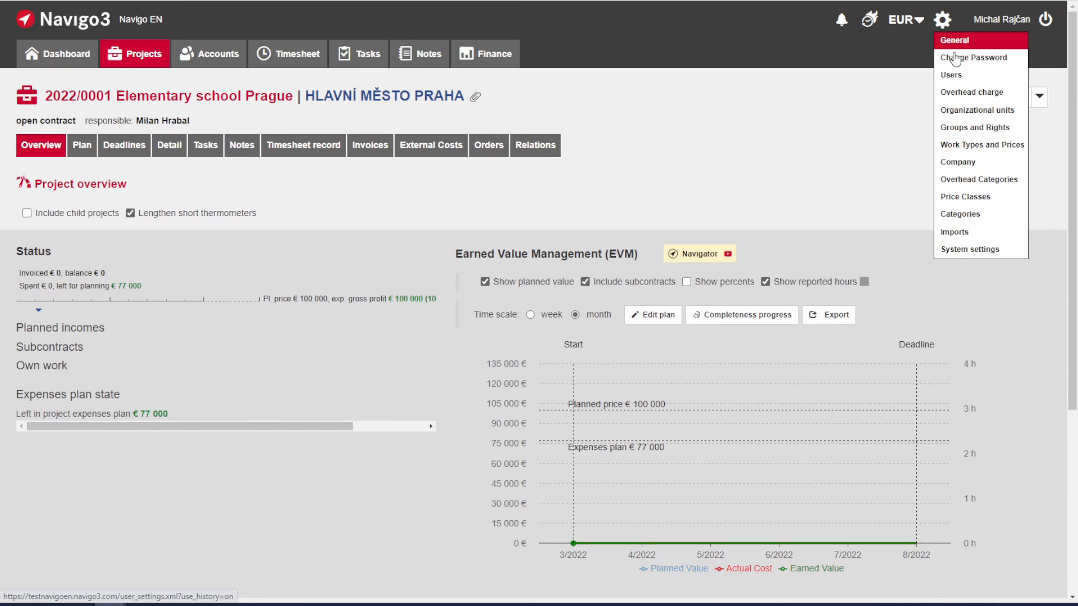
click(962, 253)
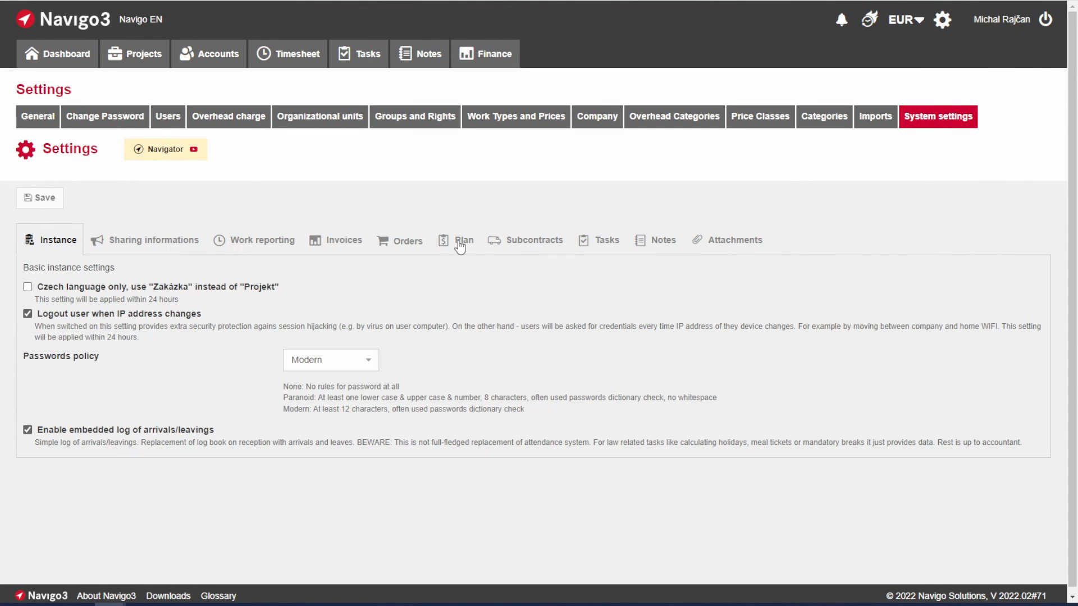
click(460, 247)
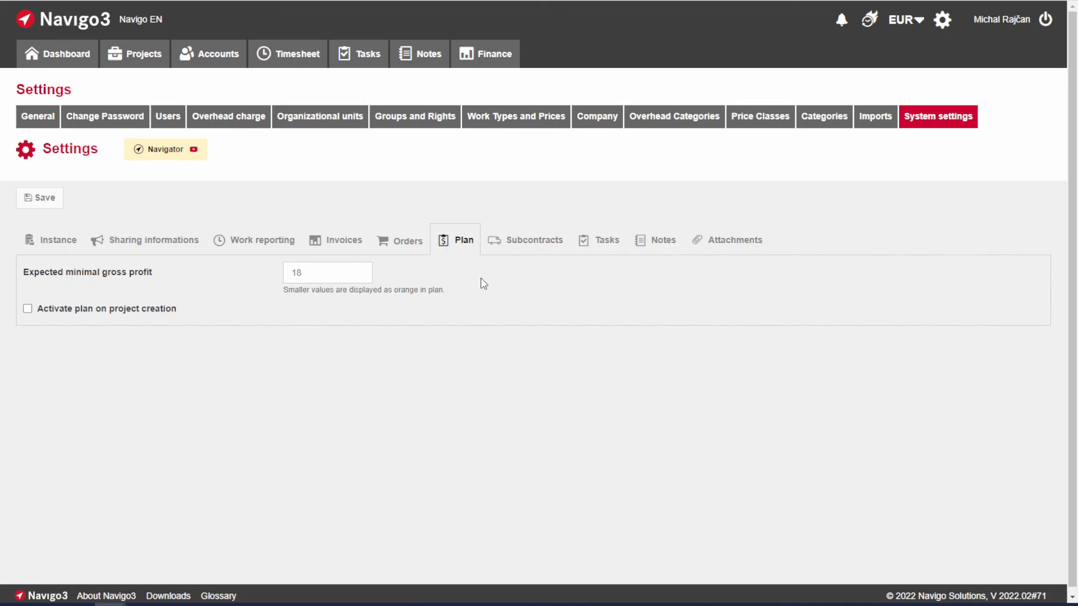